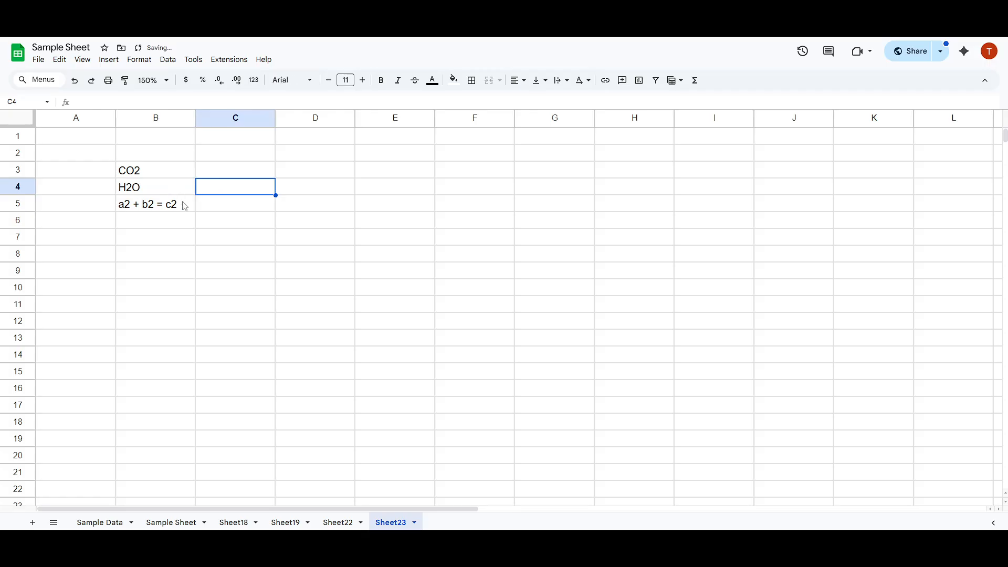
# On the Compart Unicode site, open the Subscript Two character (U+2082) and copy its glyph.
pyautogui.click(132, 174)
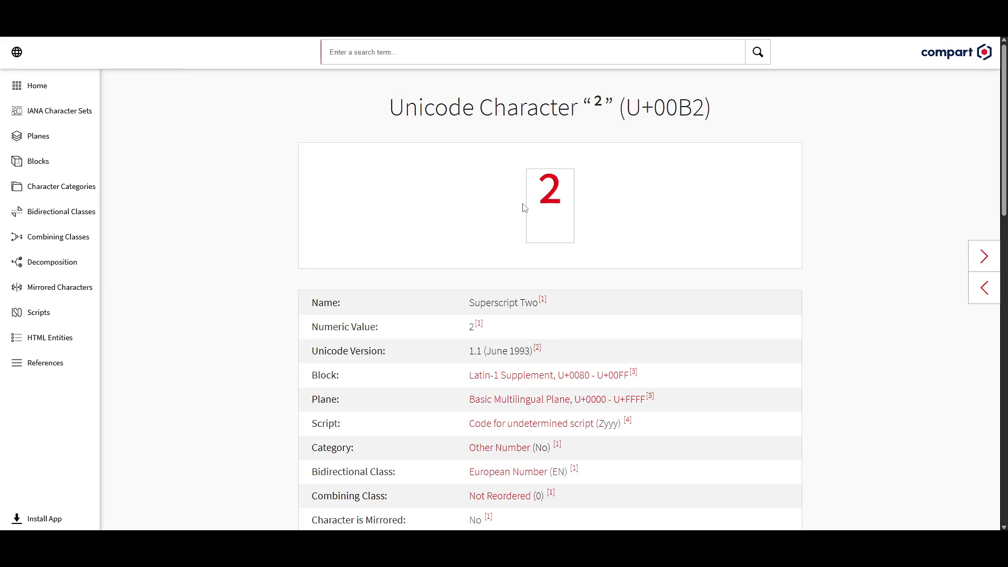
pyautogui.scroll(-4, 524, 207)
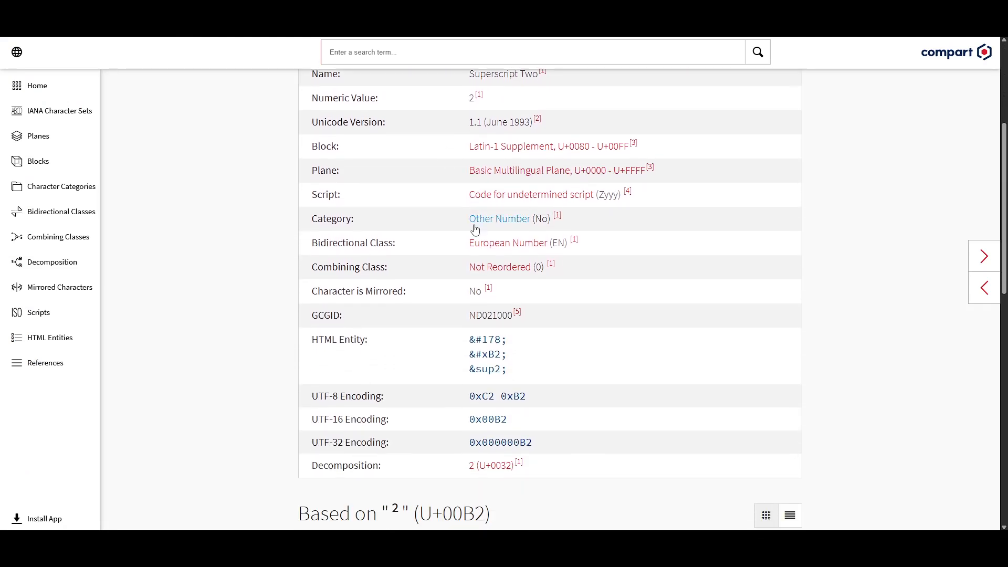
pyautogui.scroll(-7, 475, 229)
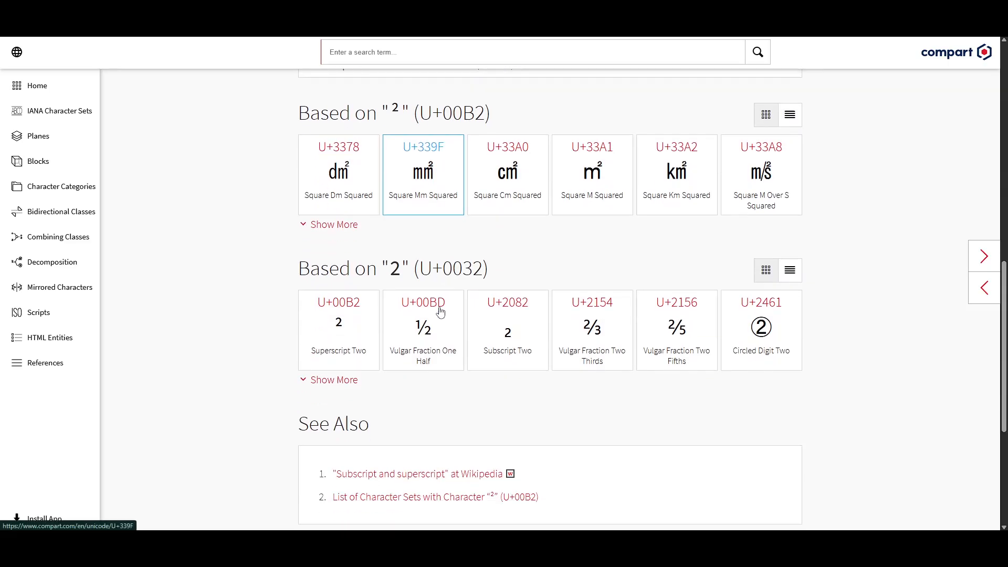
pyautogui.click(508, 345)
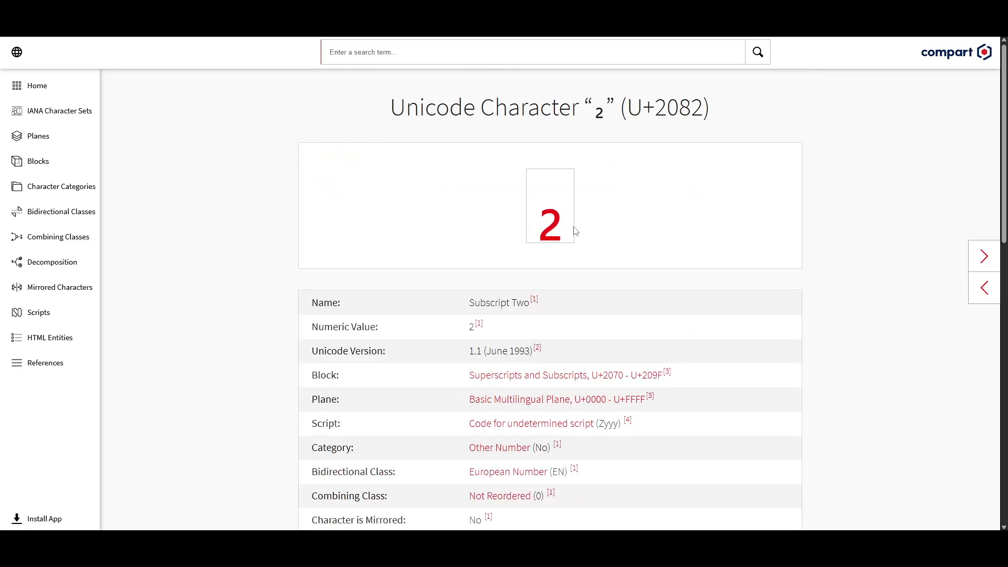
pyautogui.doubleClick(554, 225)
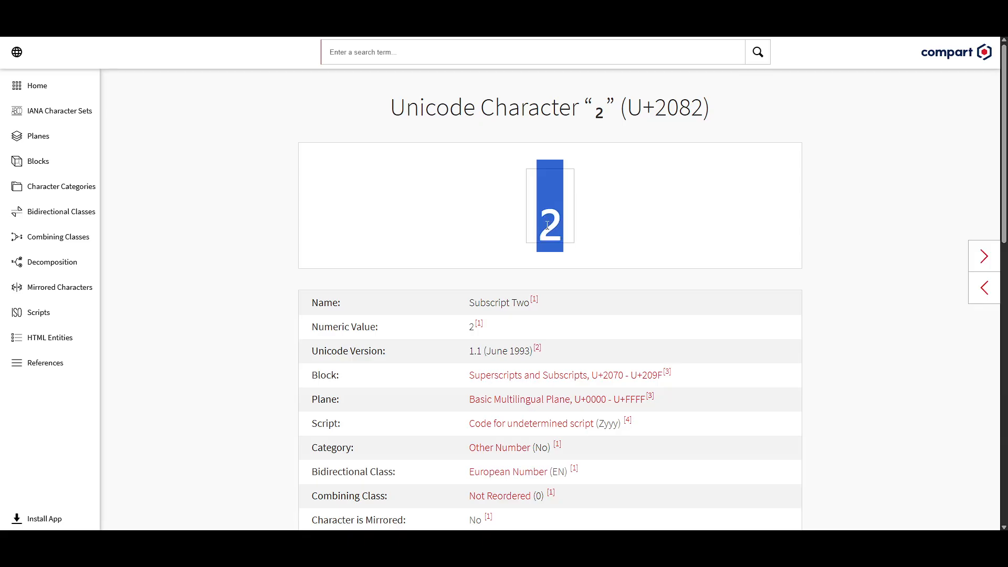
pyautogui.rightClick(548, 226)
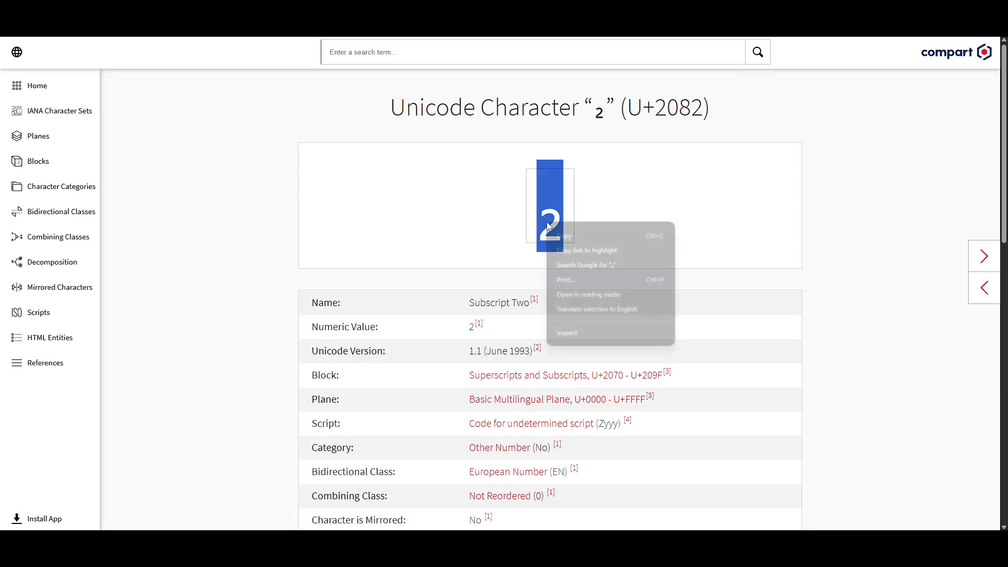
pyautogui.click(571, 236)
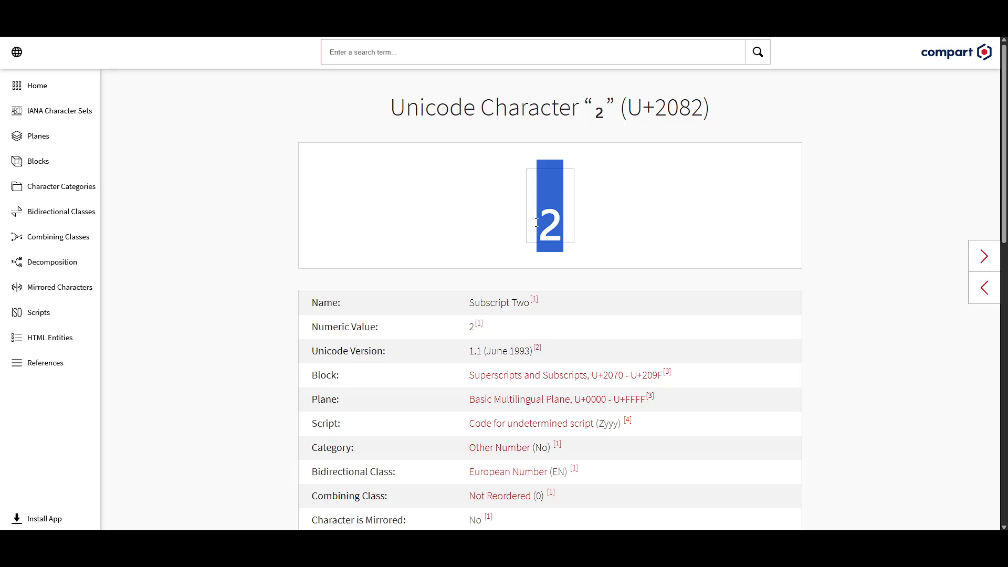
pyautogui.click(616, 243)
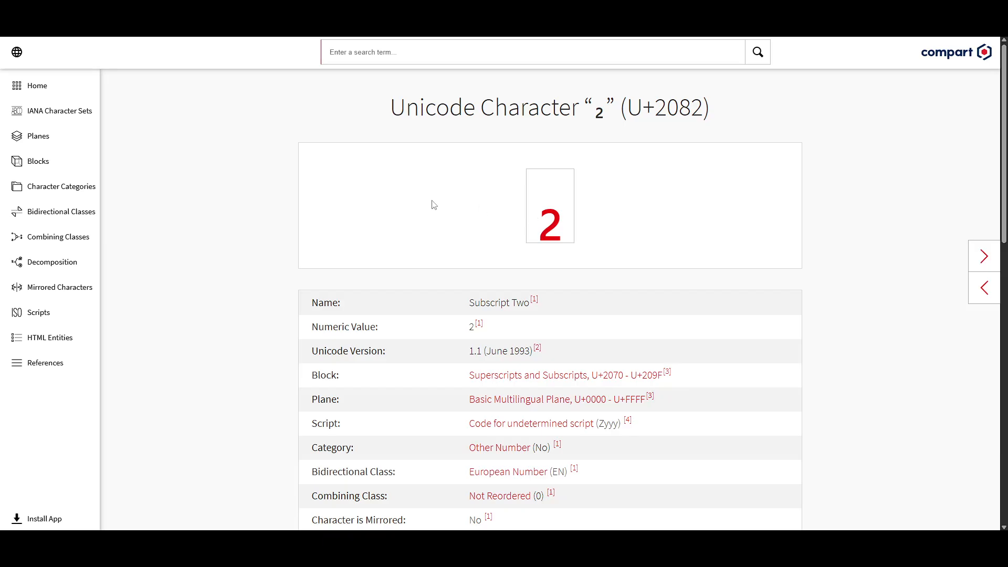
# Back in the Google Sheets spreadsheet, replace the 2 of CO2 in cell B3 with the copied subscript ₂.
pyautogui.click(68, 8)
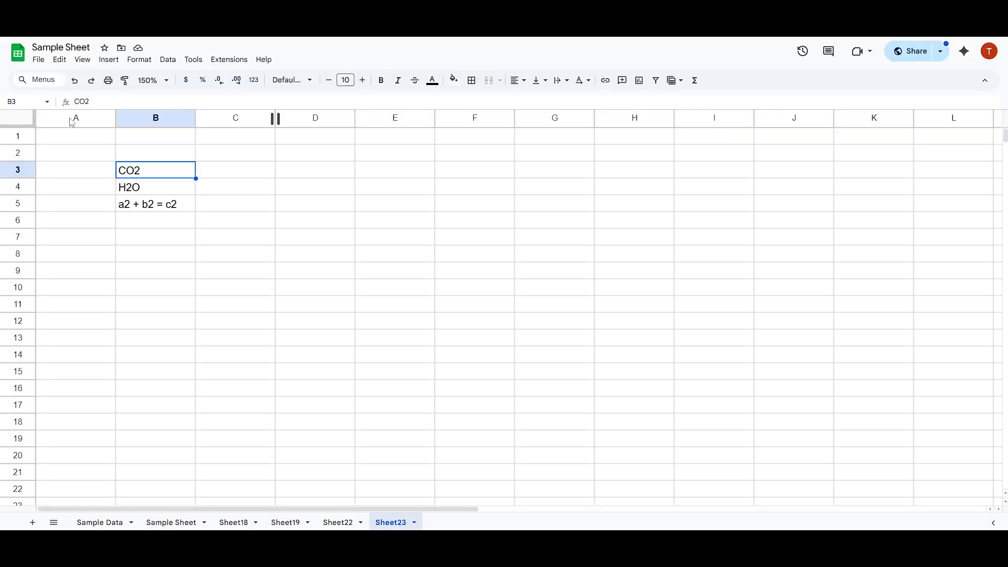
pyautogui.doubleClick(158, 175)
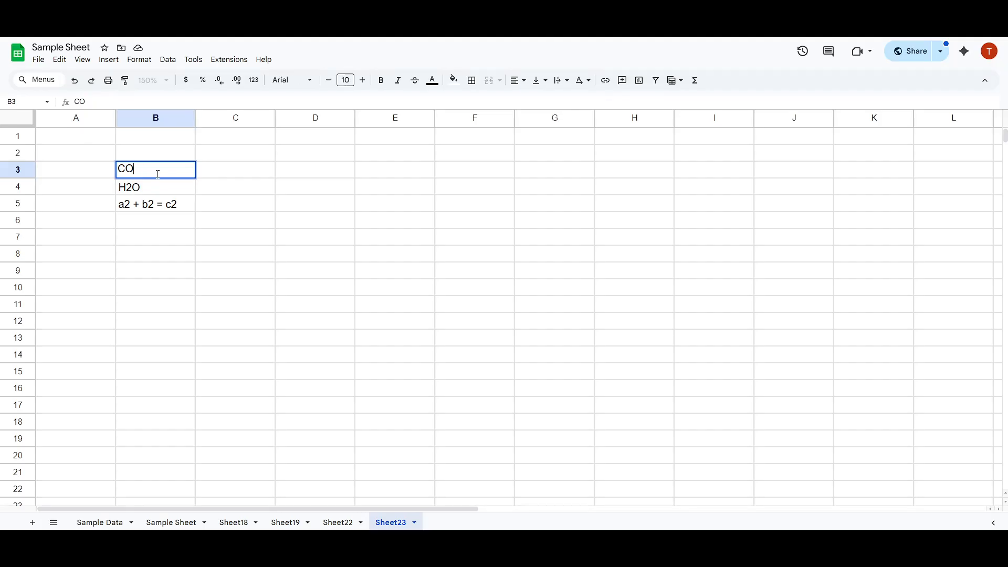
pyautogui.rightClick(158, 174)
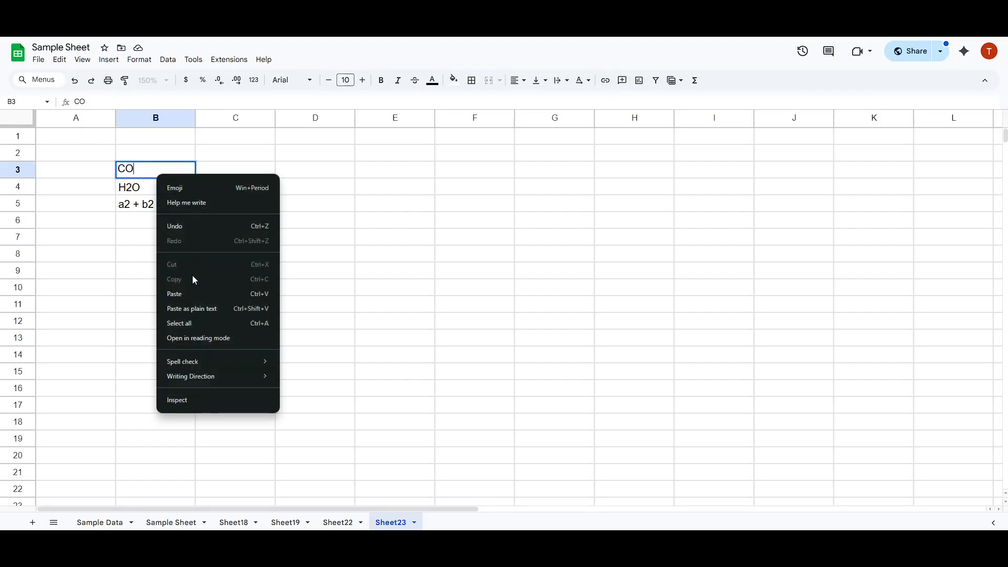
pyautogui.click(188, 292)
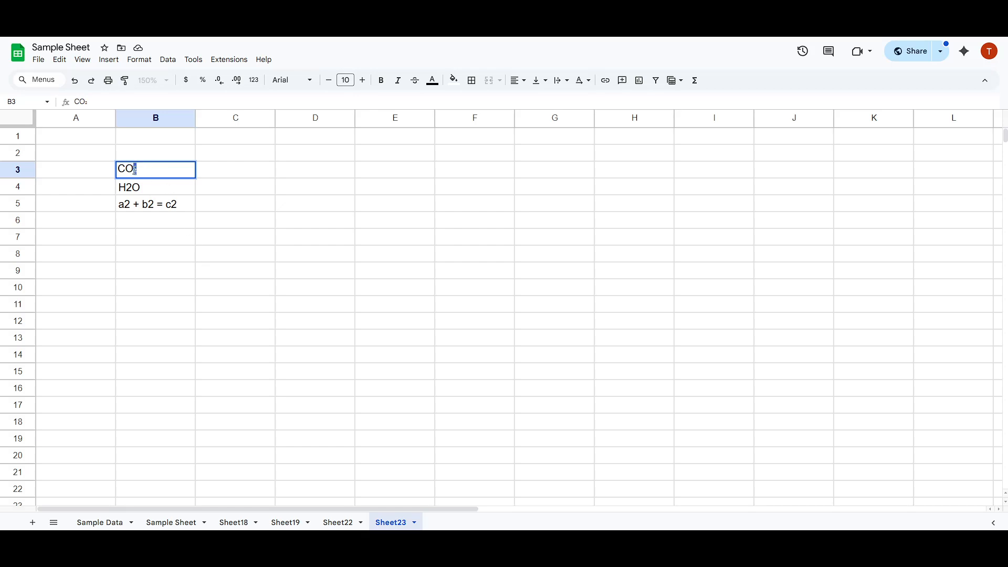
pyautogui.keyDown('shift'); pyautogui.click(160, 192); pyautogui.keyUp('shift')
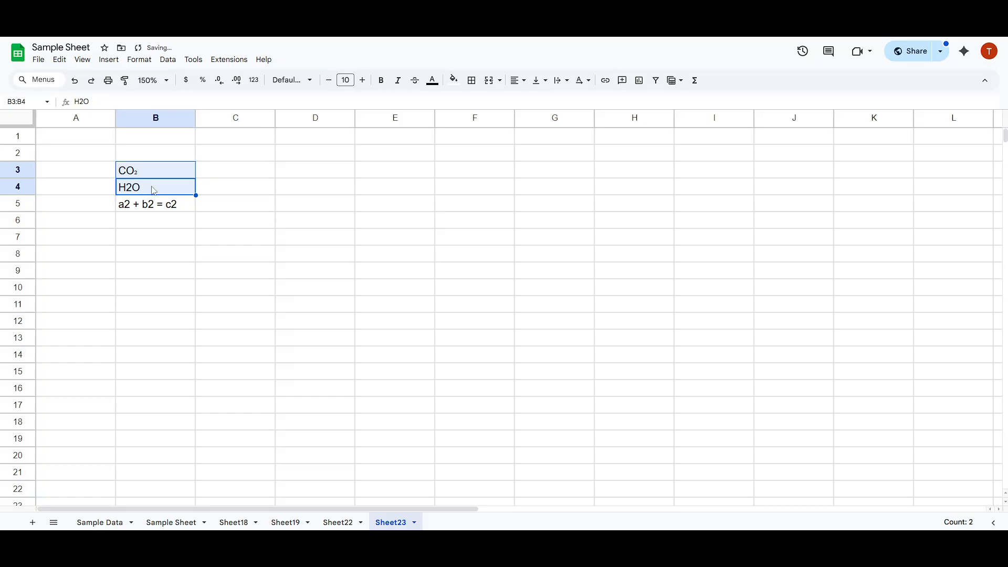
# Replace the 2 of H2O in cell B4 with the copied subscript ₂.
pyautogui.click(154, 190)
pyautogui.doubleClick(151, 188)
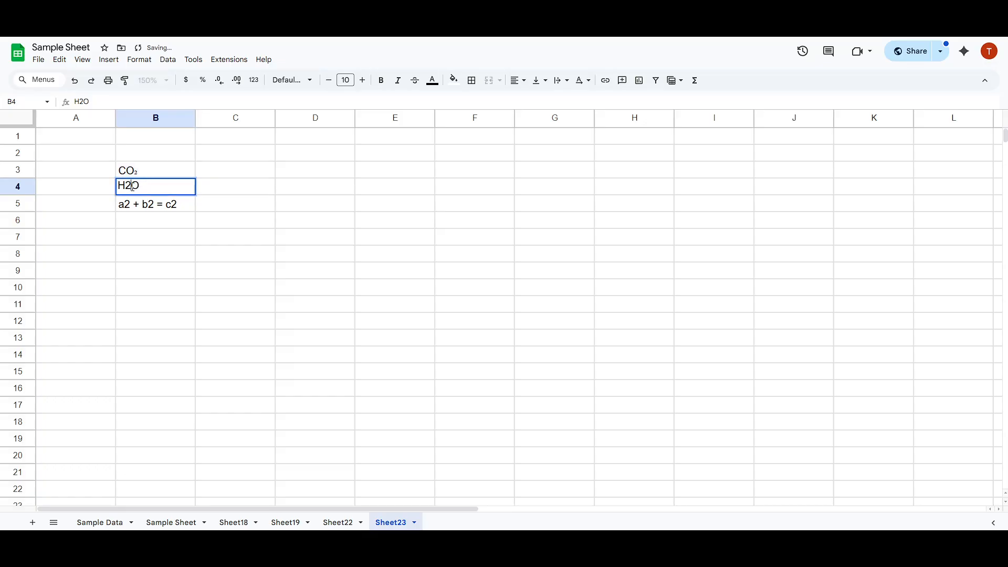
pyautogui.moveTo(132, 187); pyautogui.dragTo(126, 186)
pyautogui.hotkey('ctrl', 'v')
pyautogui.click(205, 191)
# In cell B5, replace the 2 after a with the superscript ² symbol from the system emoji and symbol picker.
pyautogui.click(167, 210)
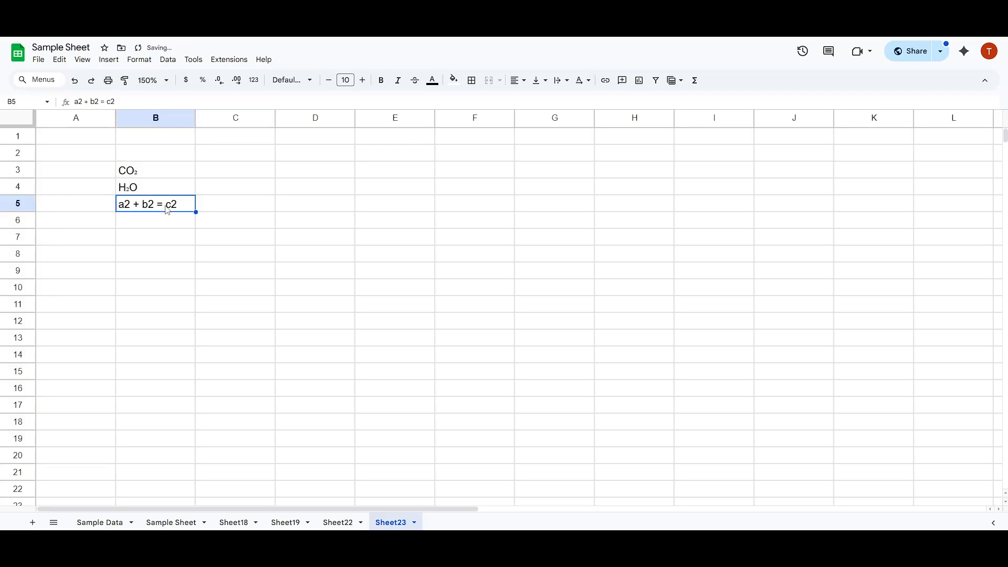
pyautogui.doubleClick(123, 209)
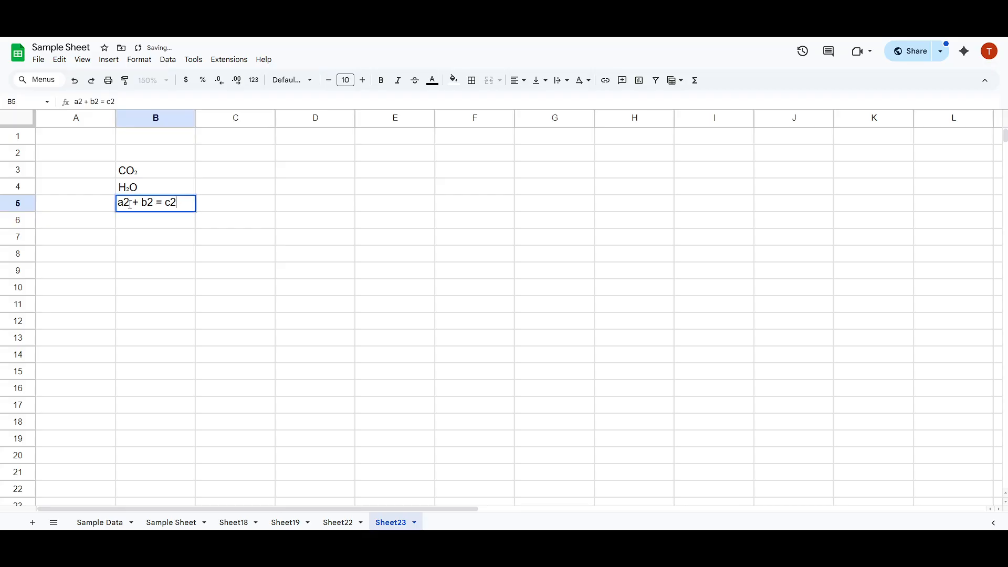
pyautogui.moveTo(127, 203); pyautogui.dragTo(123, 204)
pyautogui.press('BackSpace')
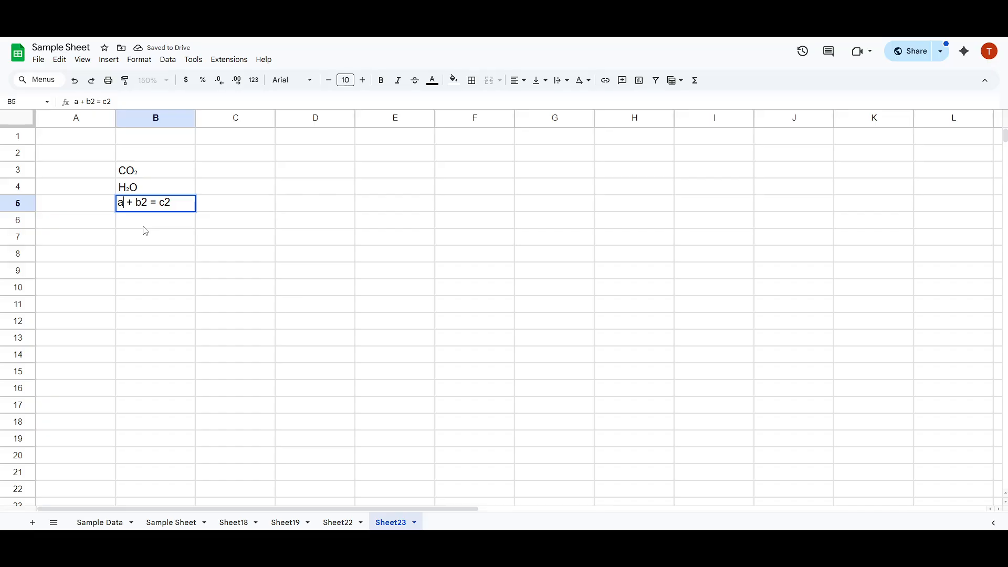
pyautogui.press('super+period')
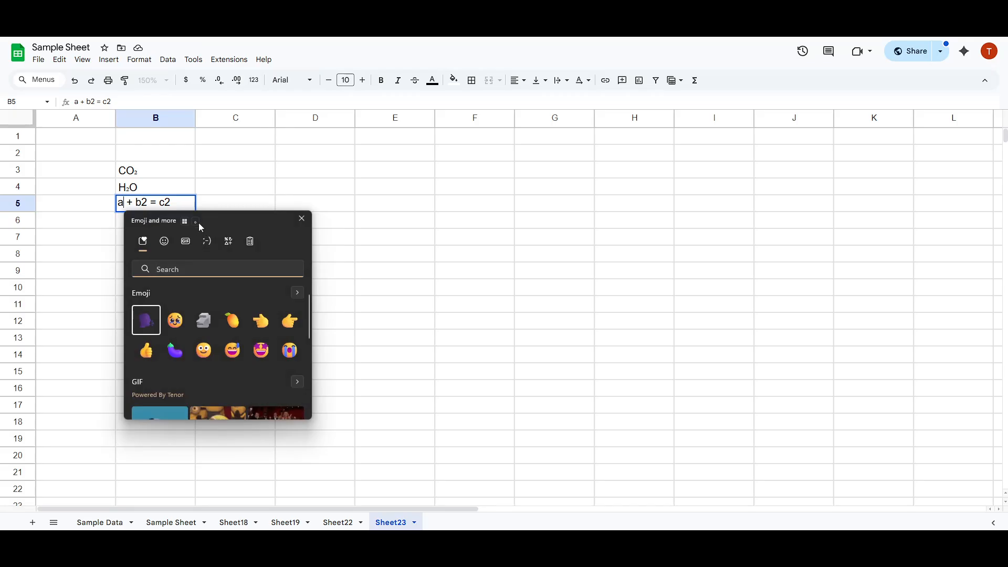
pyautogui.click(229, 242)
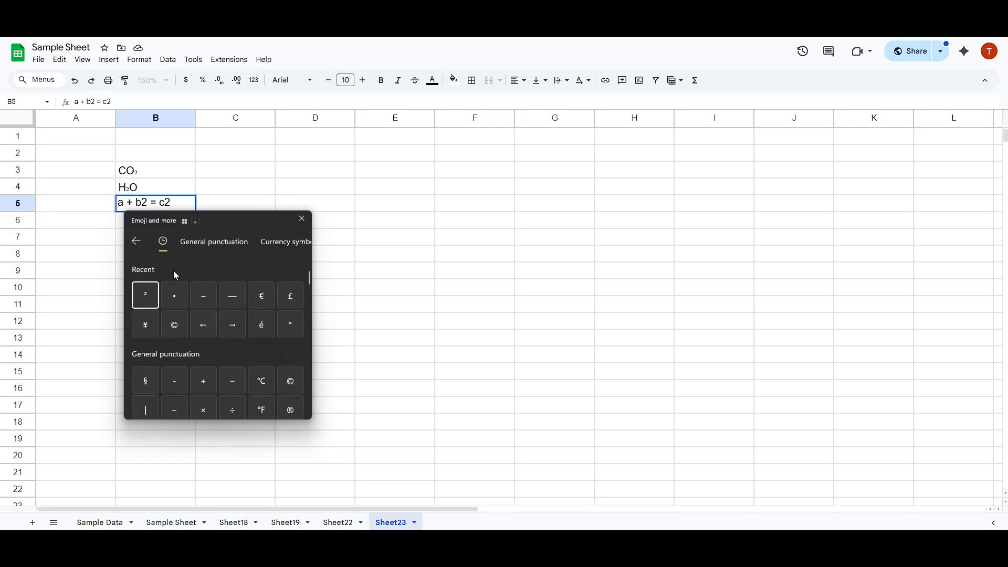
pyautogui.scroll(-2, 154, 298)
pyautogui.scroll(2, 198, 321)
pyautogui.click(147, 298)
pyautogui.click(153, 203)
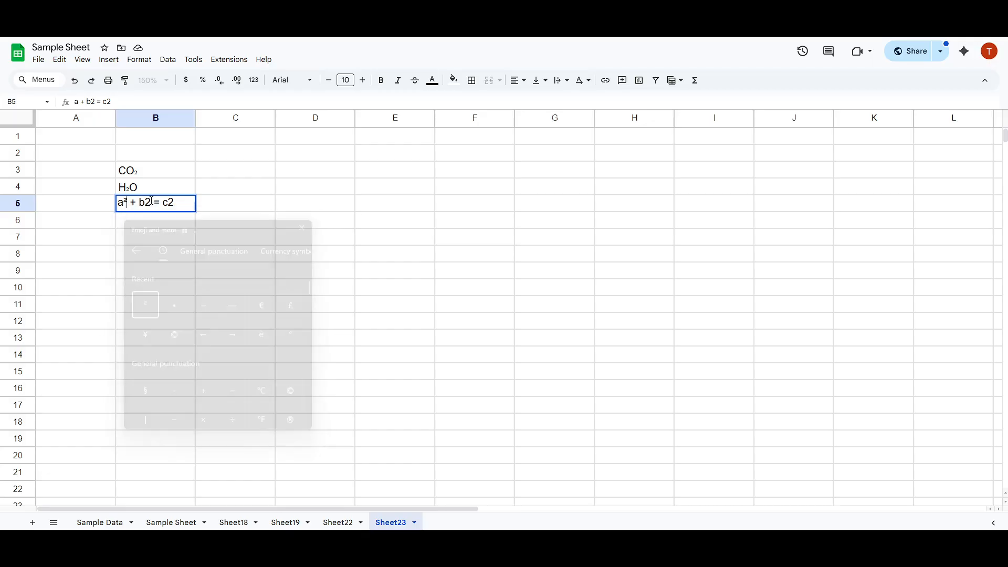
# Replace the 2 after b in cell B5 with the superscript ² symbol from the symbol picker.
pyautogui.moveTo(146, 203); pyautogui.dragTo(151, 204)
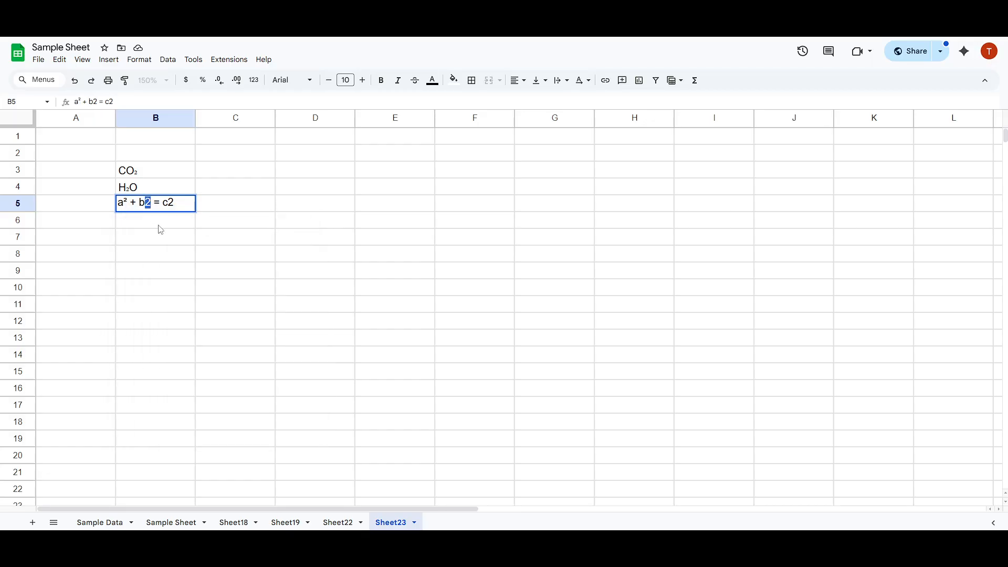
pyautogui.press('super+period')
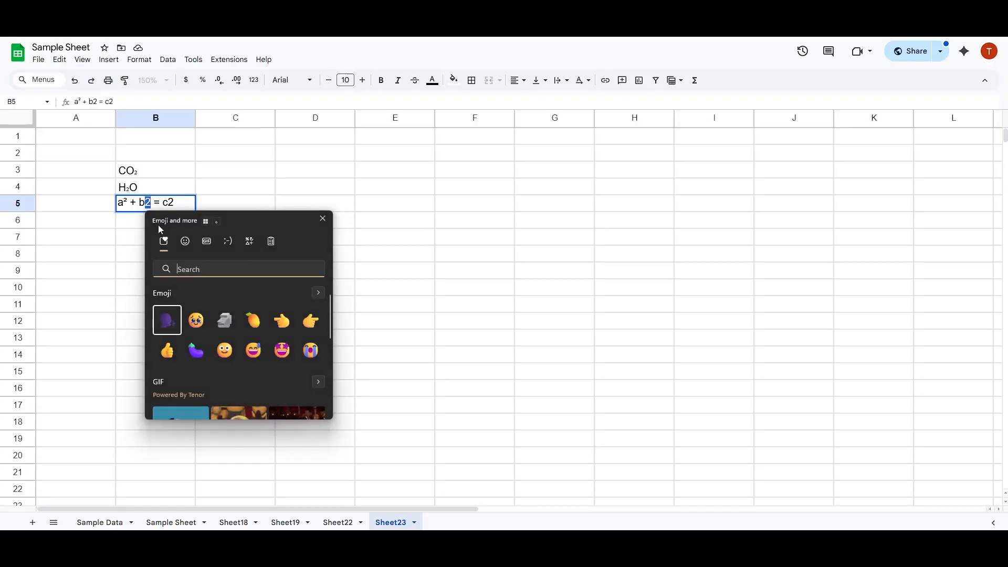
pyautogui.click(231, 241)
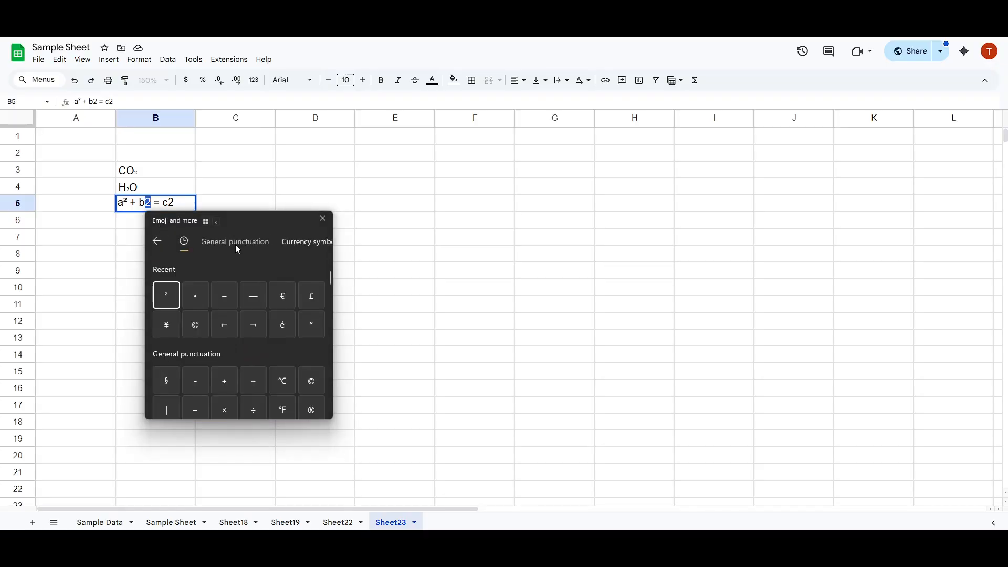
pyautogui.click(165, 291)
pyautogui.click(183, 200)
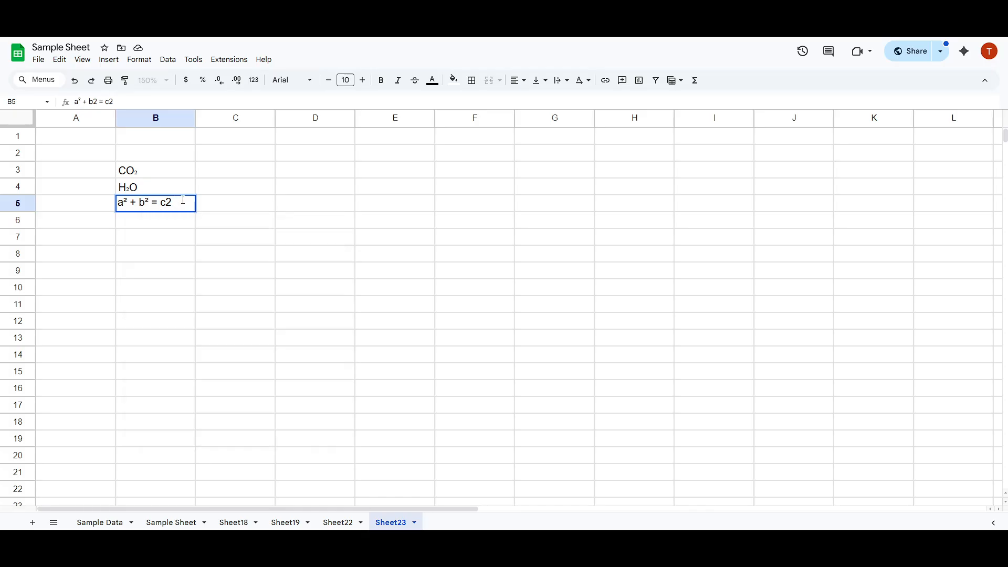
# Replace the 2 after c in cell B5 with the superscript ² symbol from the symbol picker.
pyautogui.moveTo(171, 202); pyautogui.dragTo(166, 202)
pyautogui.press('BackSpace')
pyautogui.press('super+period')
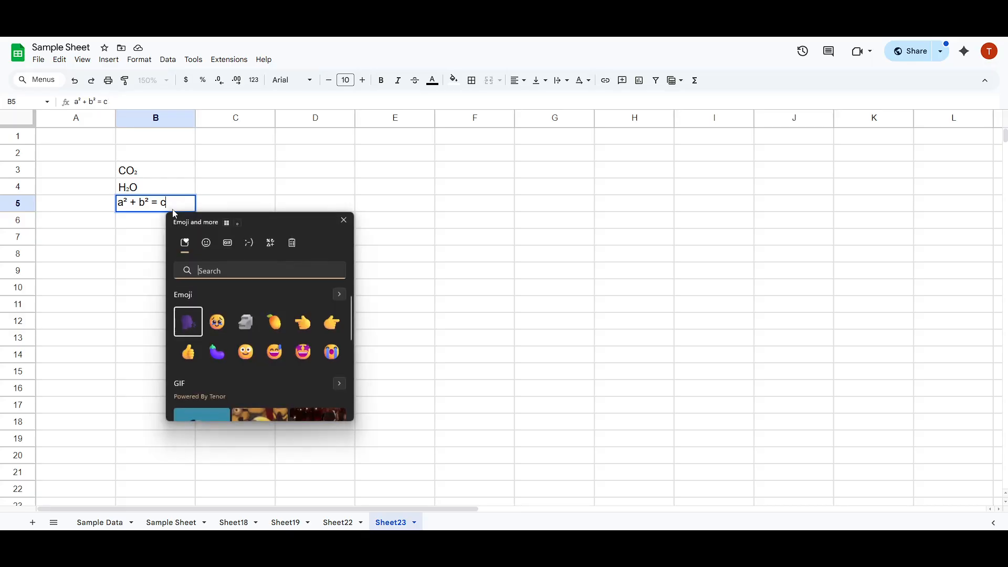
pyautogui.click(269, 242)
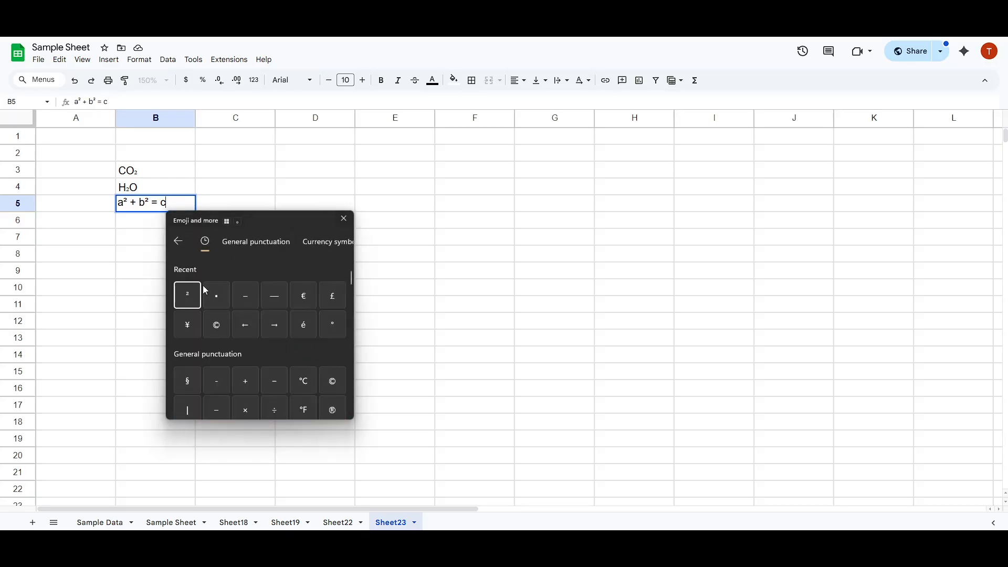
pyautogui.click(191, 297)
pyautogui.press('Escape')
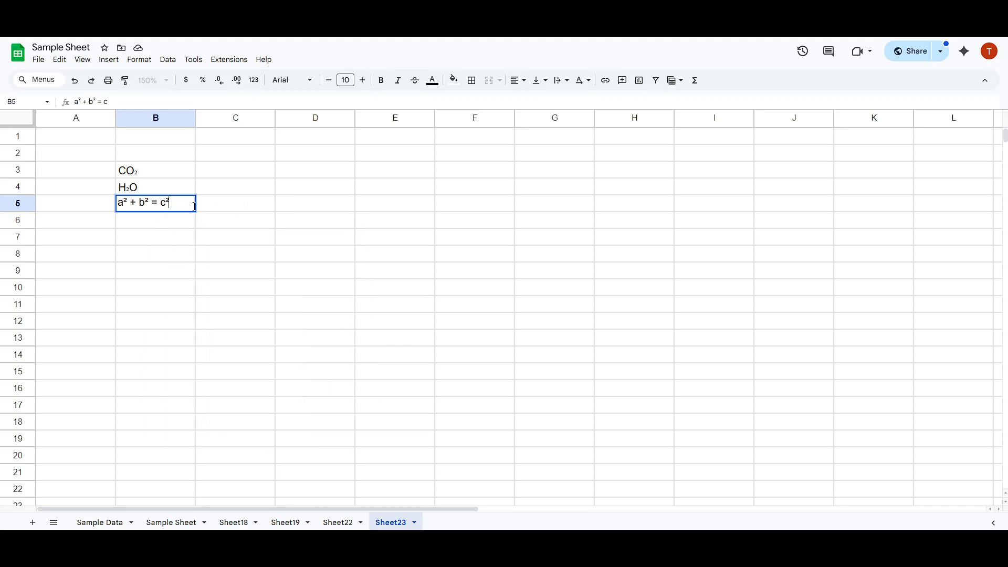
# Commit the equation in B5 and inspect the three formulas at 125% browser zoom before restoring 100%.
pyautogui.moveTo(176, 204); pyautogui.dragTo(112, 206)
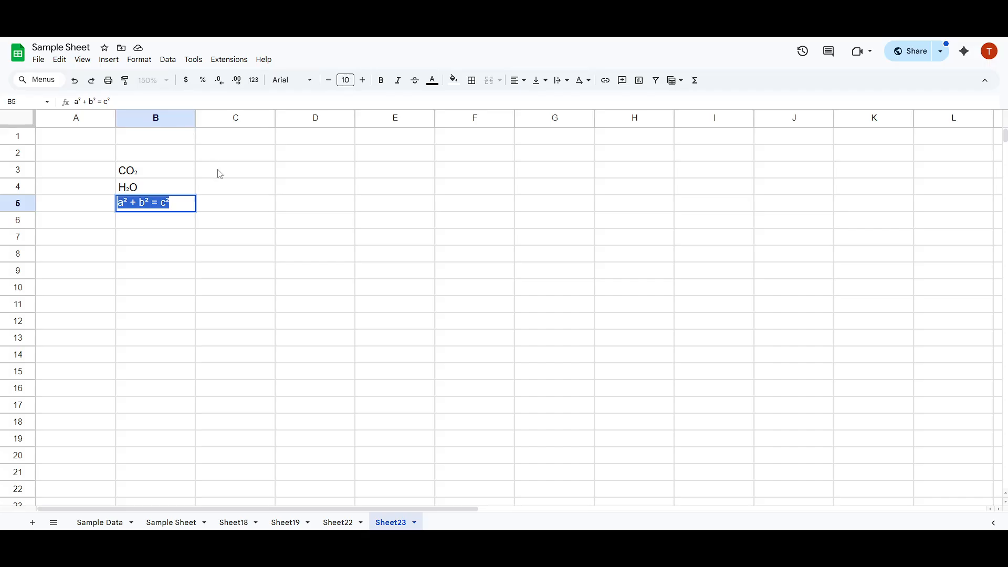
pyautogui.hotkey('ctrl', '+')
pyautogui.hotkey('ctrl', '+')
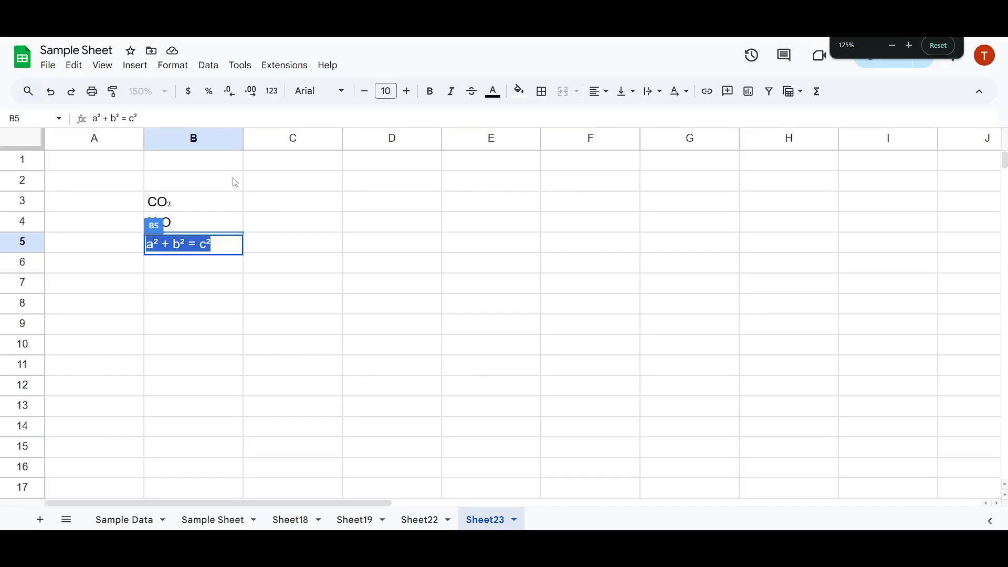
pyautogui.click(319, 247)
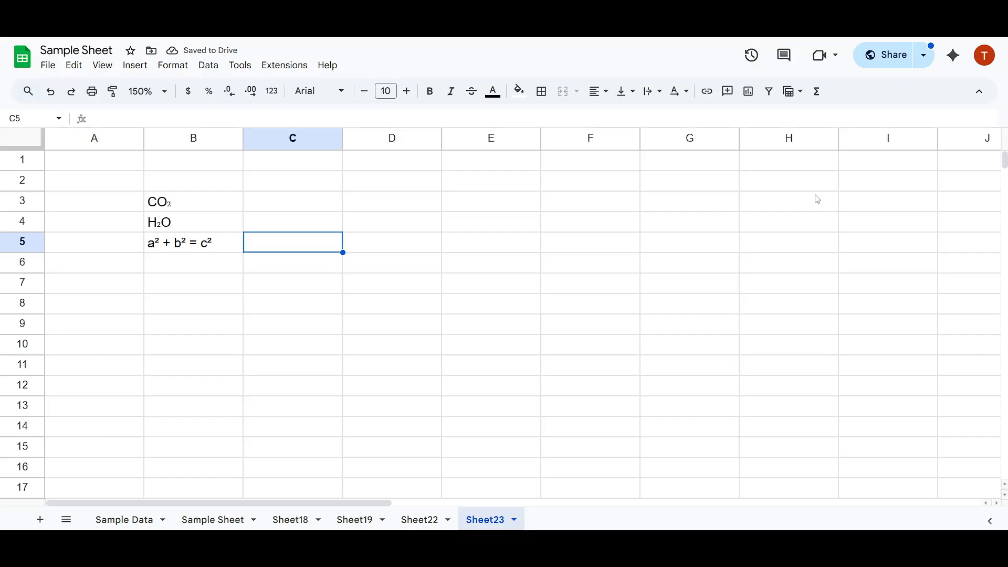
pyautogui.hotkey('ctrl', '-')
pyautogui.hotkey('ctrl', '-')
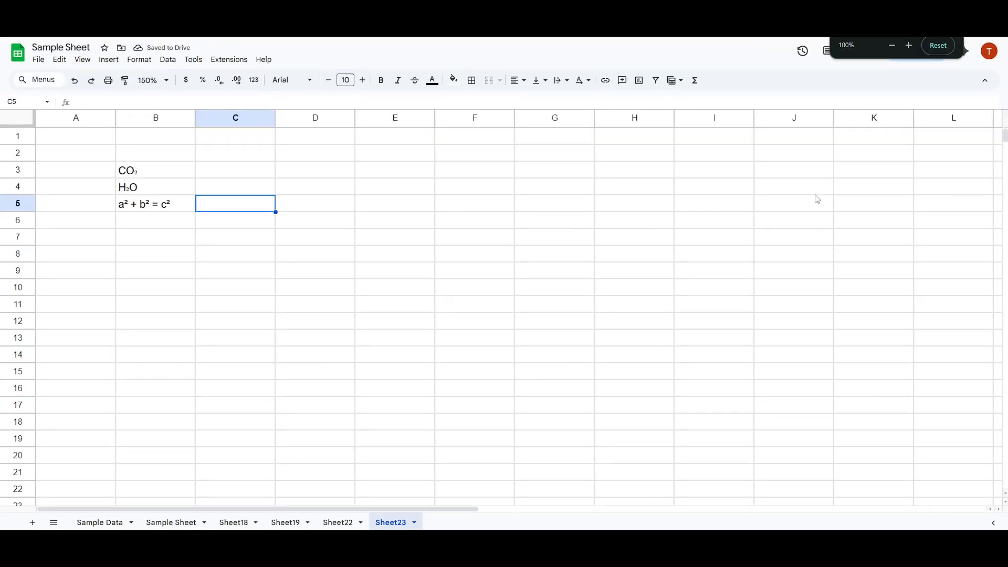
# Set the spreadsheet's own zoom level to 200%.
pyautogui.click(475, 187)
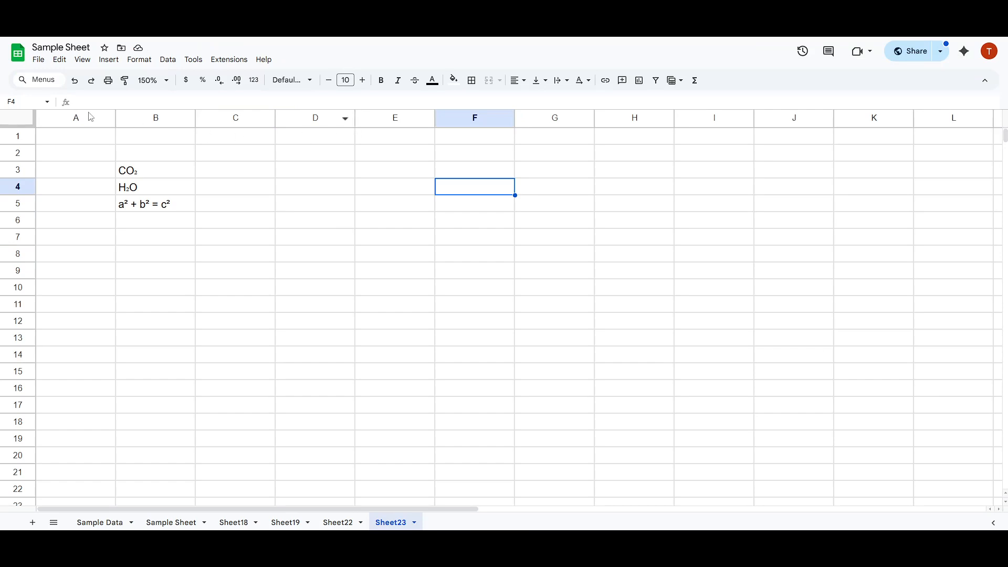
pyautogui.click(151, 82)
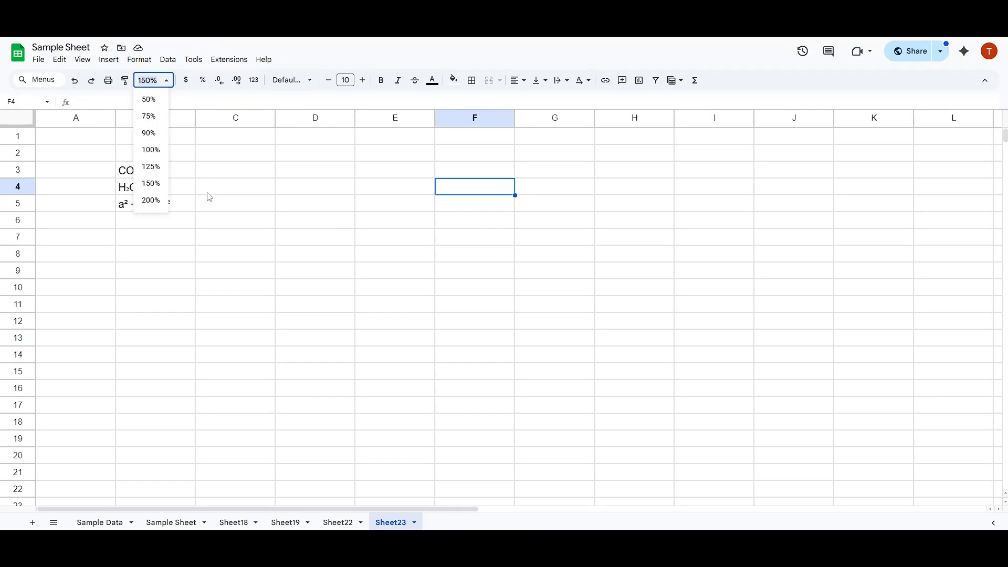
pyautogui.click(154, 200)
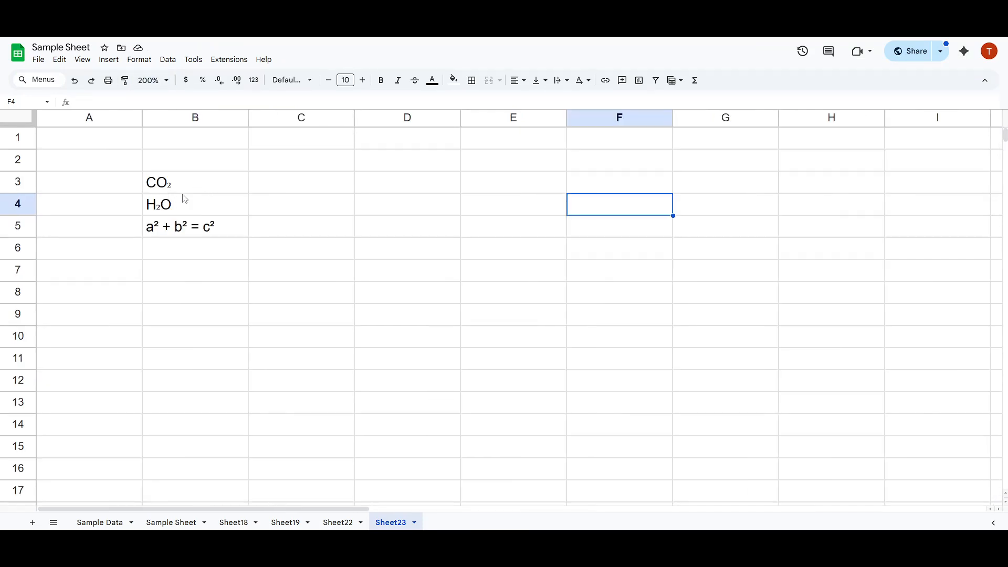
pyautogui.click(280, 210)
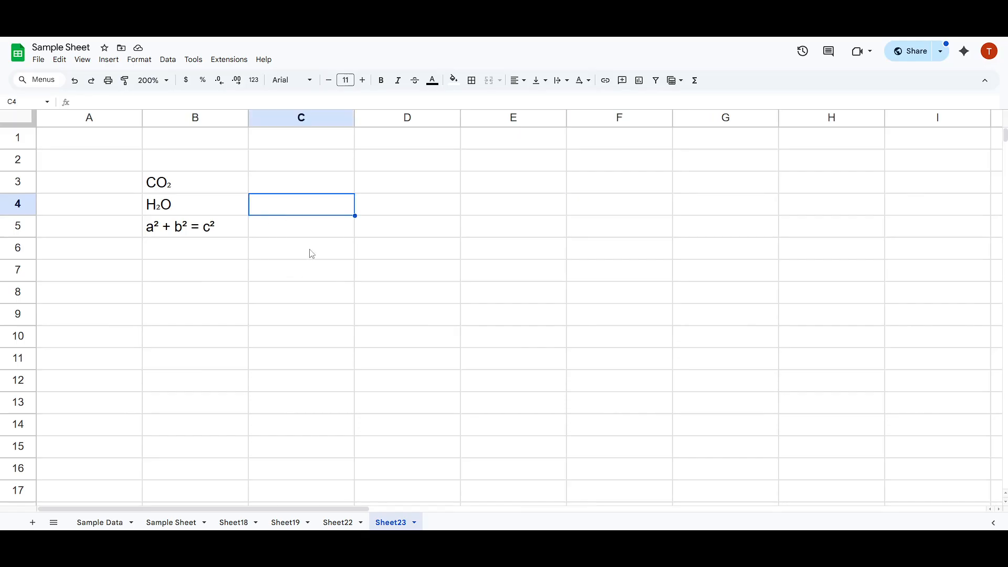
# Inspect the superscripts in cell B5 and the subscript in cell B3, opening B3 for editing and leaving it.
pyautogui.click(304, 234)
pyautogui.click(211, 234)
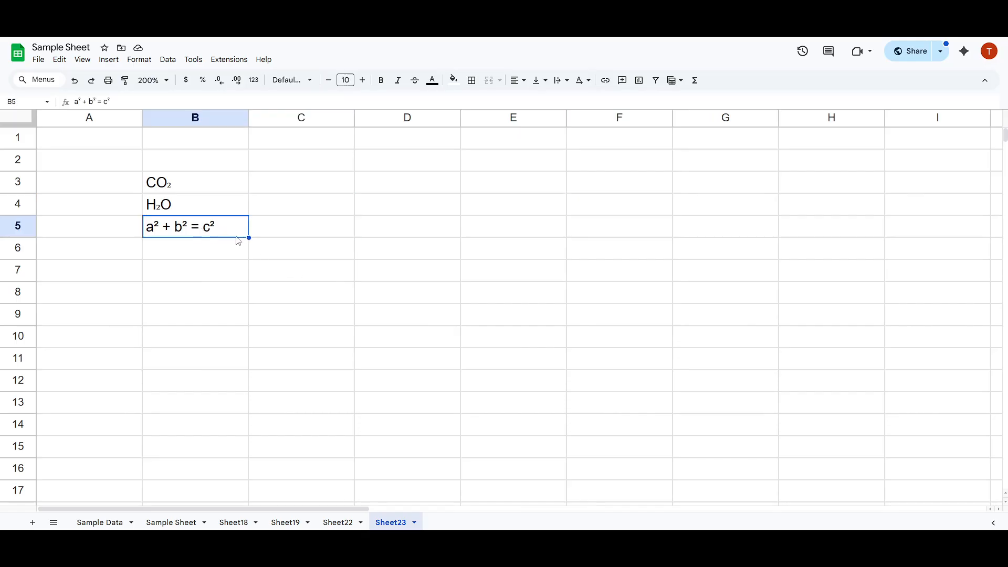
pyautogui.click(177, 182)
pyautogui.doubleClick(178, 182)
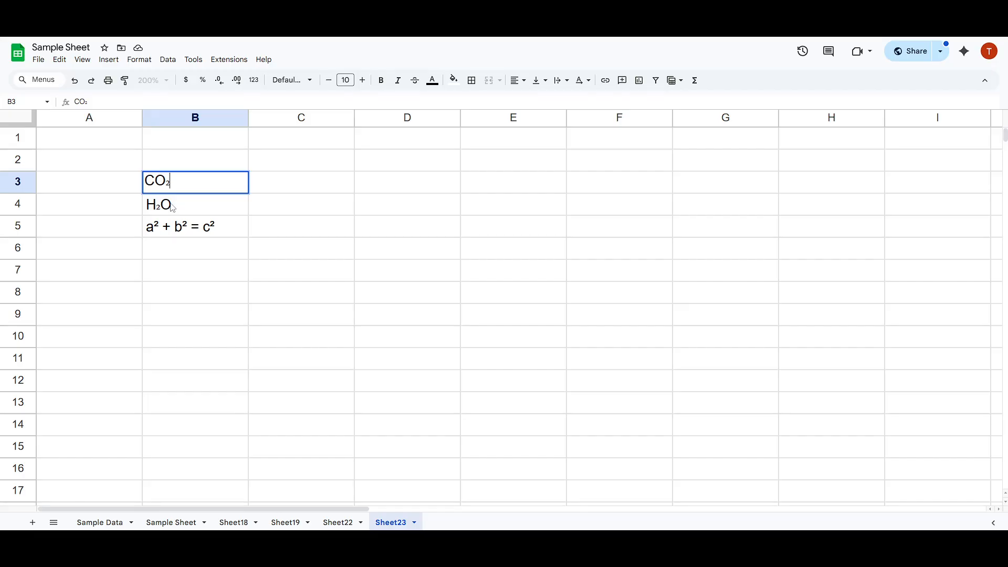
pyautogui.click(211, 226)
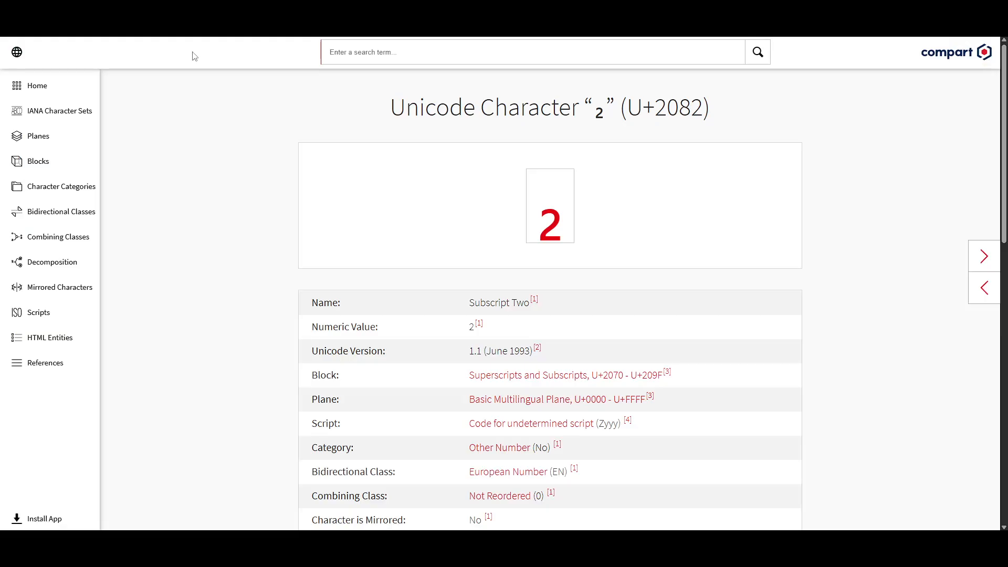
# Switch to the Compart page for Unicode character U+2082, examine its encodings and related characters based on 2, and return to cell C5 in the spreadsheet.
pyautogui.scroll(-5, 396, 250)
pyautogui.scroll(-4, 473, 259)
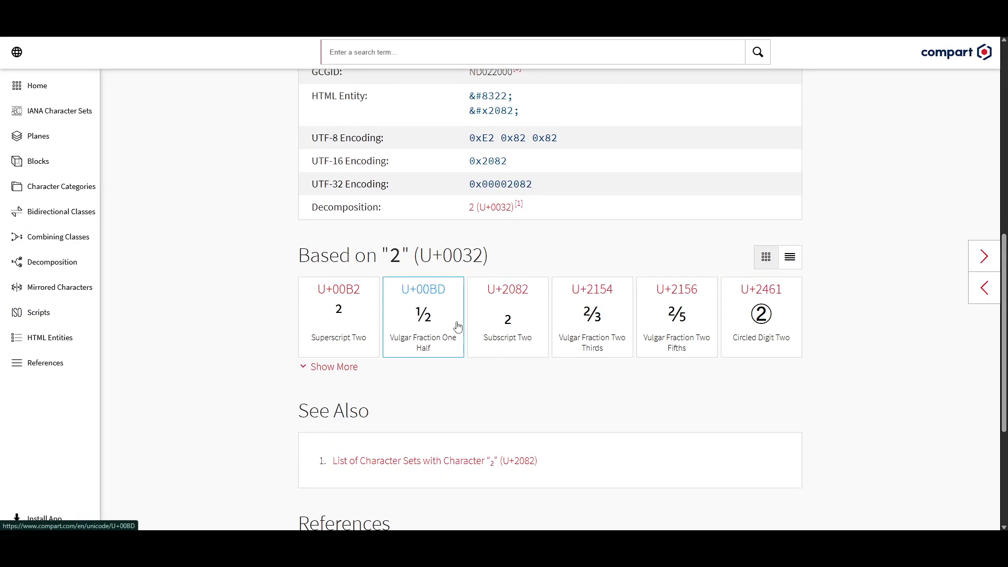
pyautogui.scroll(-3, 431, 323)
pyautogui.scroll(-1, 444, 286)
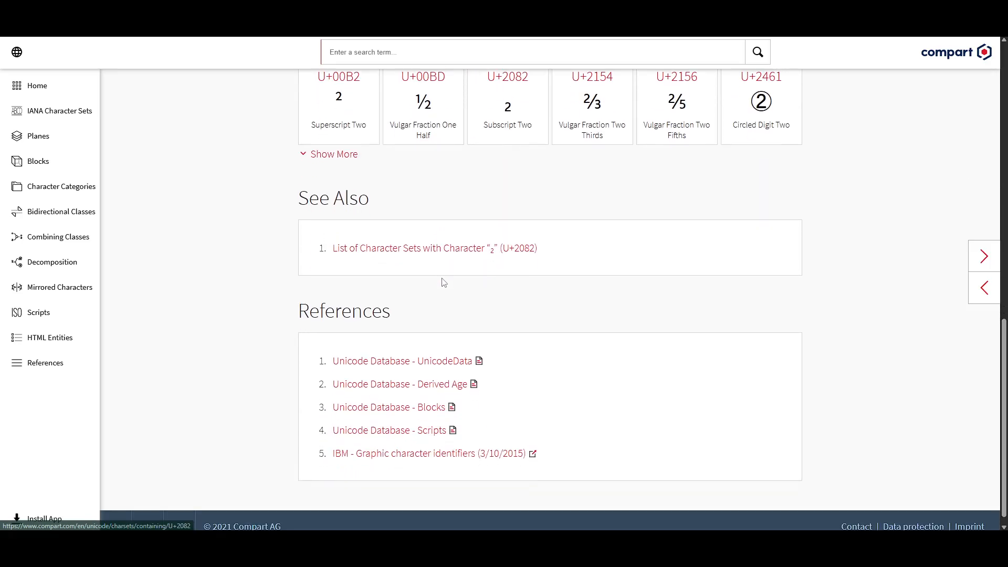
pyautogui.scroll(5, 410, 268)
pyautogui.scroll(8, 420, 257)
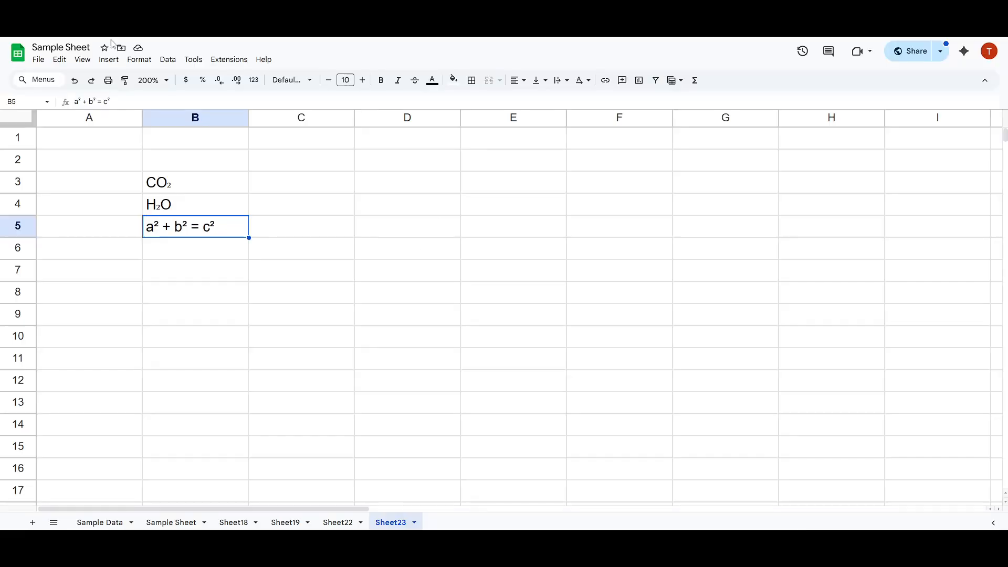
pyautogui.click(326, 237)
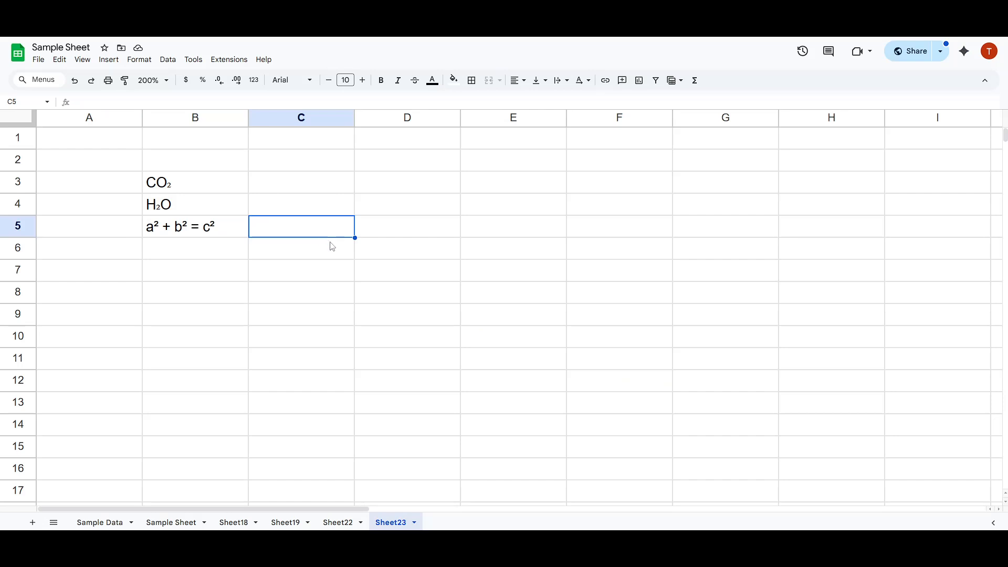